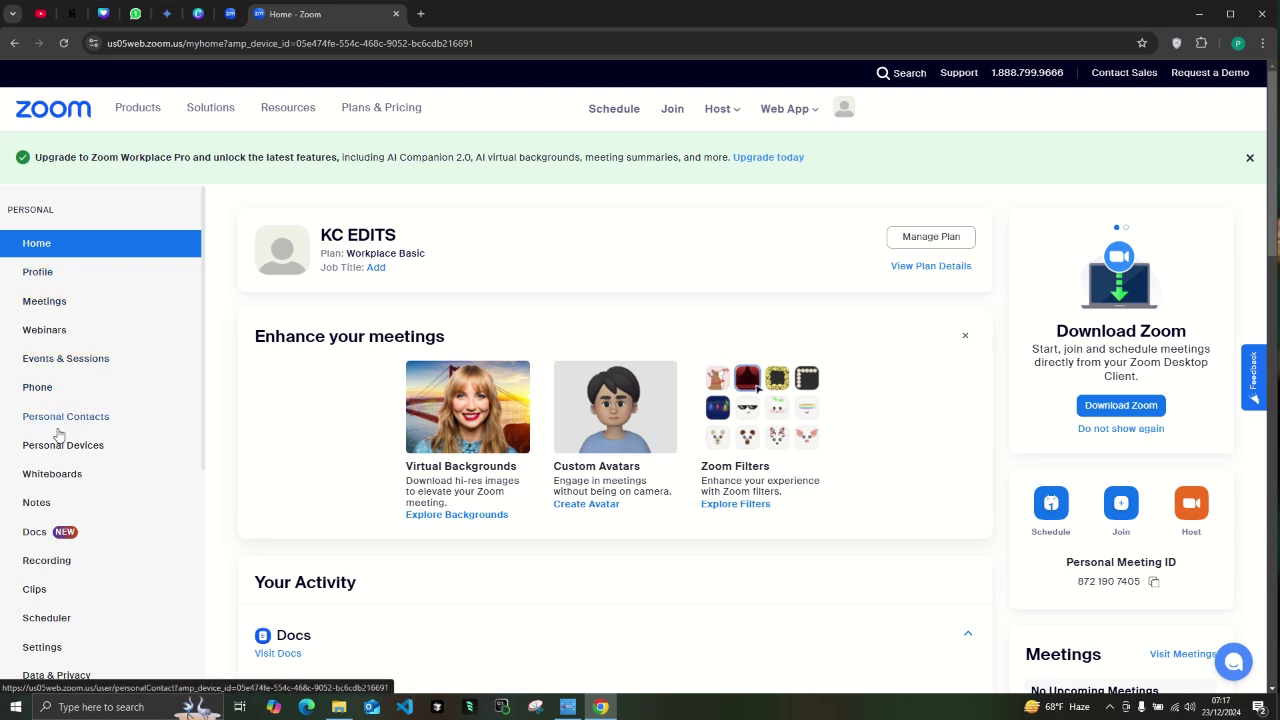
Go to the account's profile page and open the profile name details for editing
left_click(78, 275)
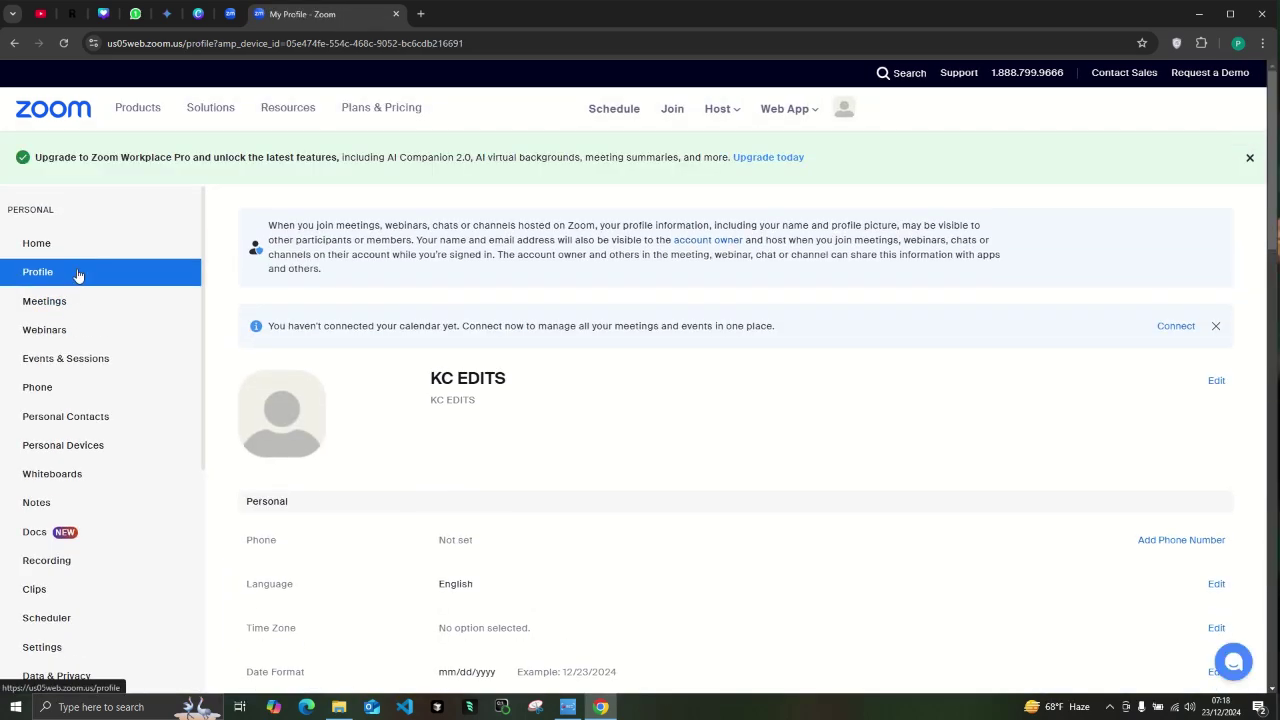
mouse_move(250, 415)
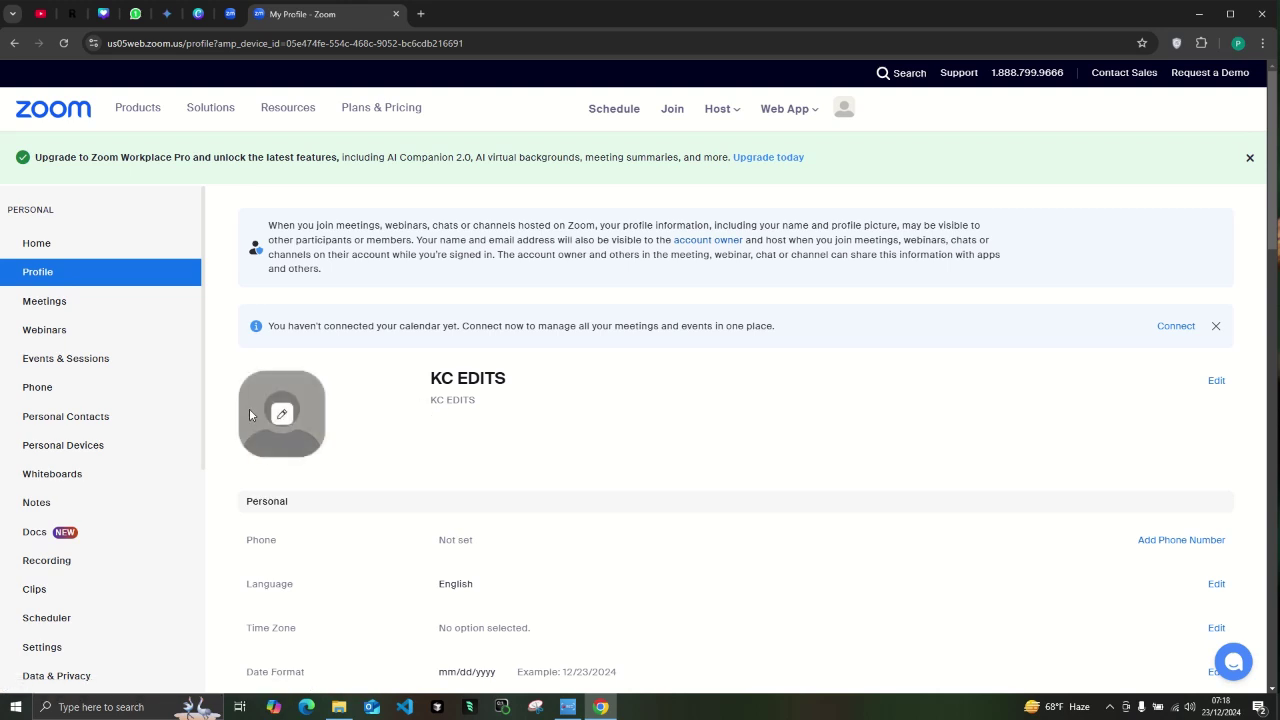
left_click(1227, 389)
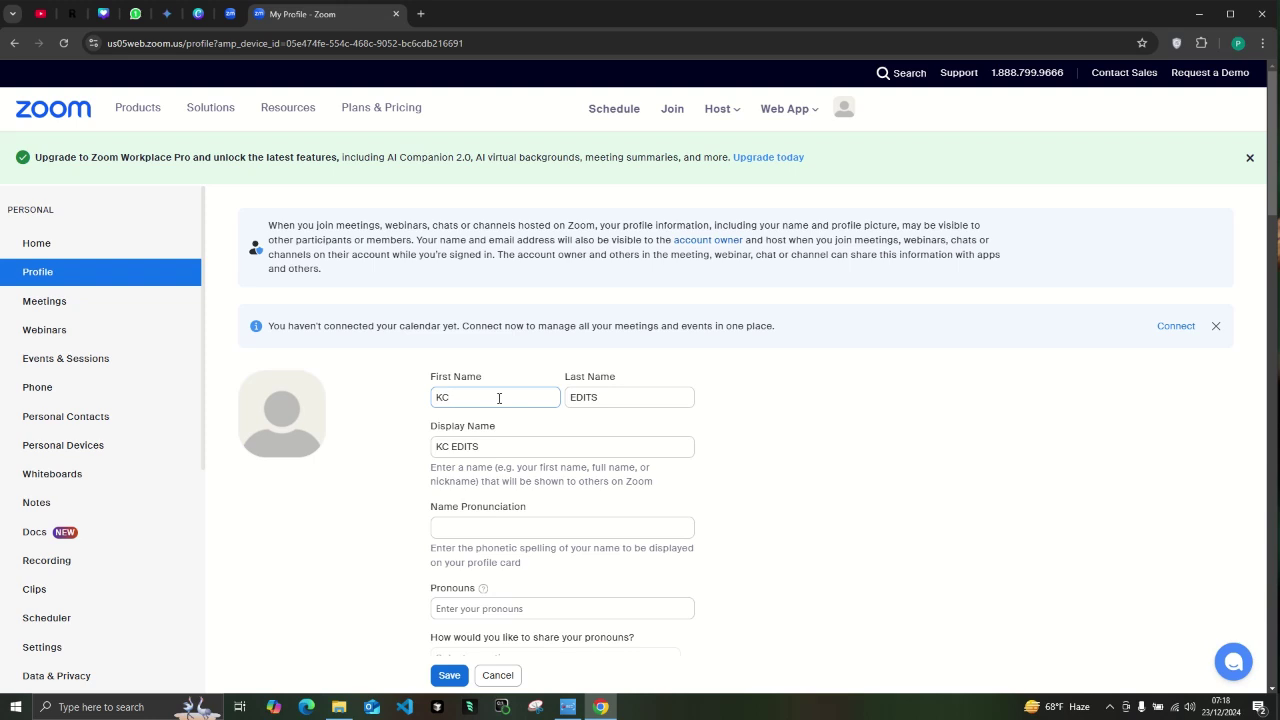
Replace the profile's first name with JOHN and the last name with CENA
key("BackSpace")
key("BackSpace")
type("JOHN")
left_click(604, 400)
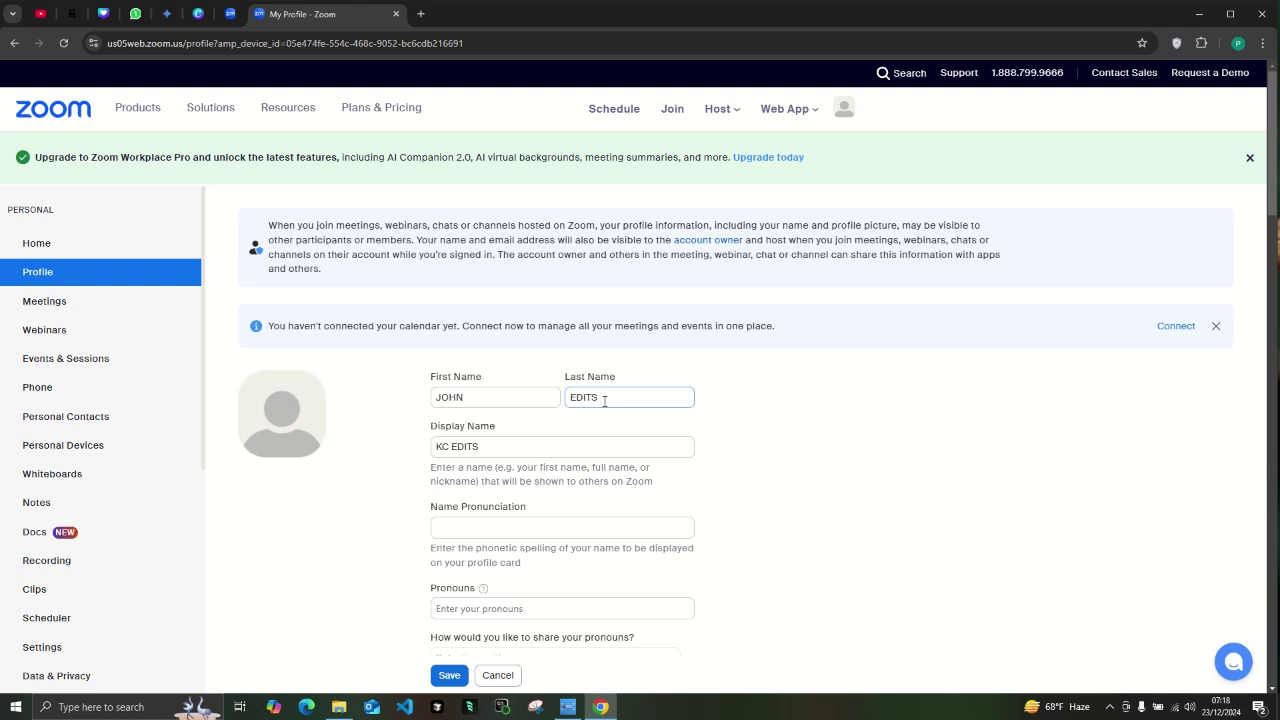
key("BackSpace")
key("BackSpace")
key("BackSpace")
key("BackSpace")
key("BackSpace")
type("CENA")
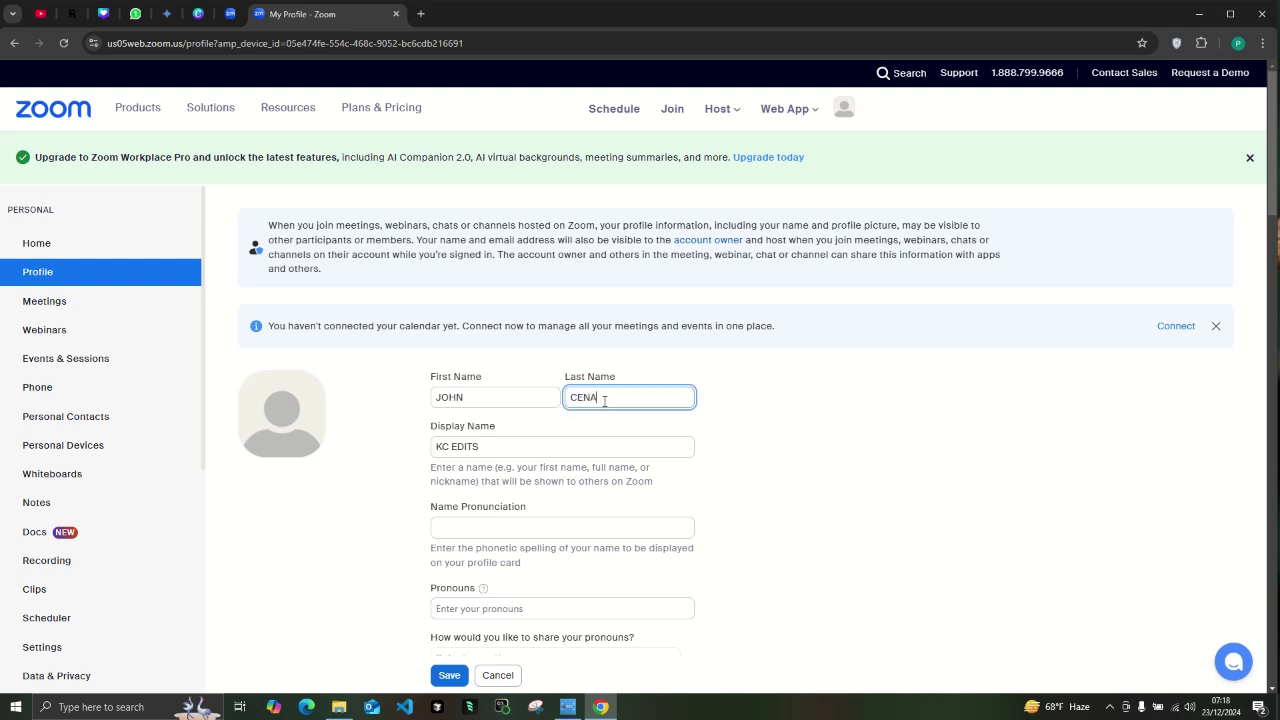
Clear both the last name and the first name in the profile form
key("BackSpace")
key("BackSpace")
key("BackSpace")
key("BackSpace")
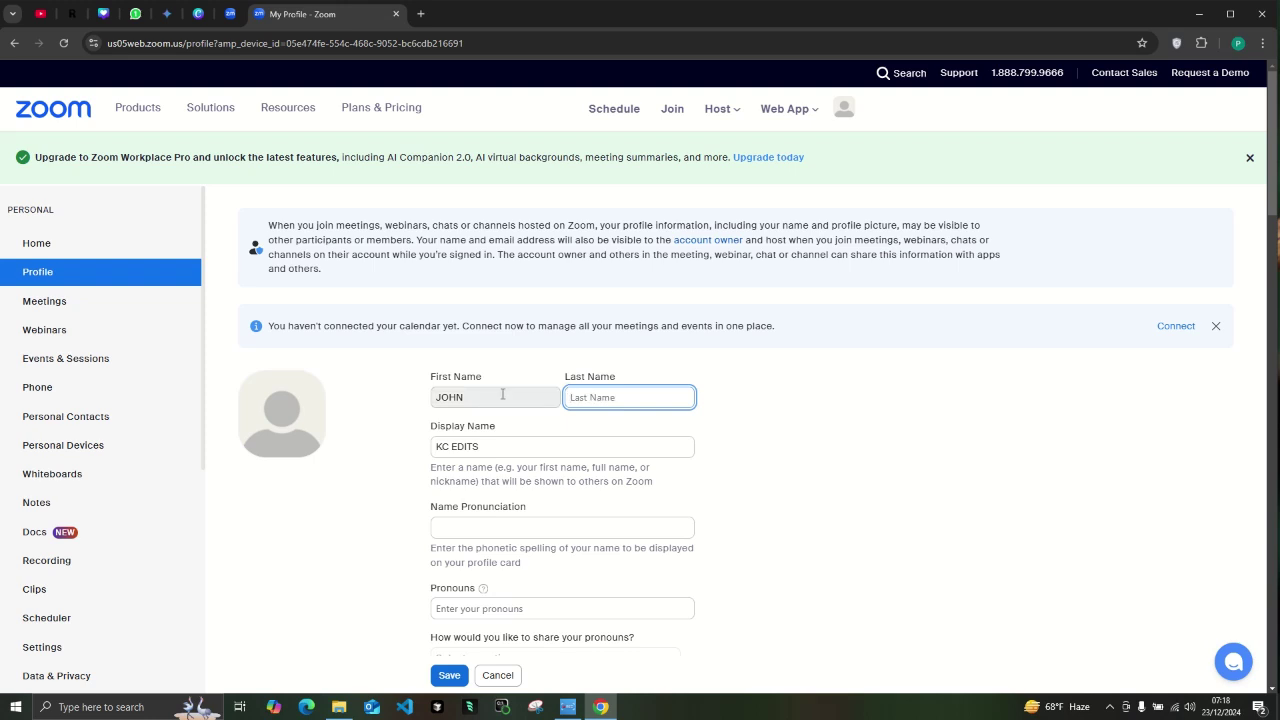
left_click(502, 396)
key("BackSpace")
key("BackSpace")
key("BackSpace")
key("BackSpace")
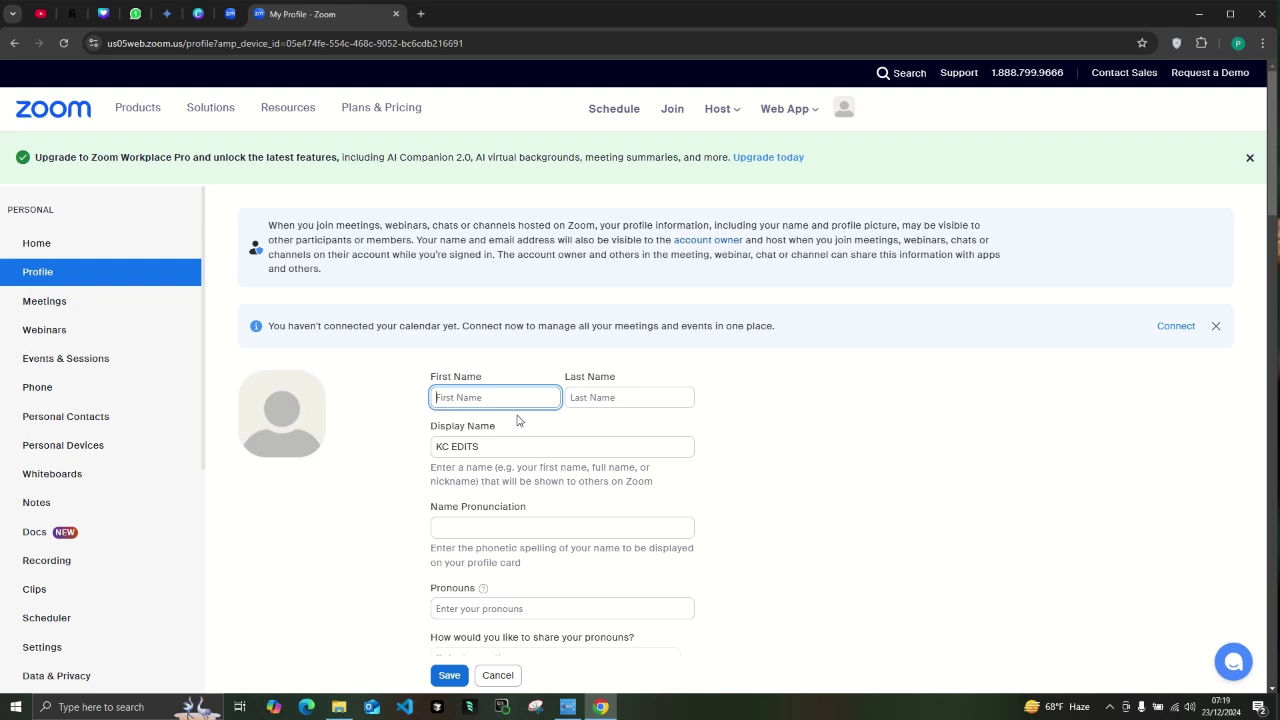
Fill in the account holder's first name in the profile form
left_click(503, 527)
scroll(503, 527, "down", 2)
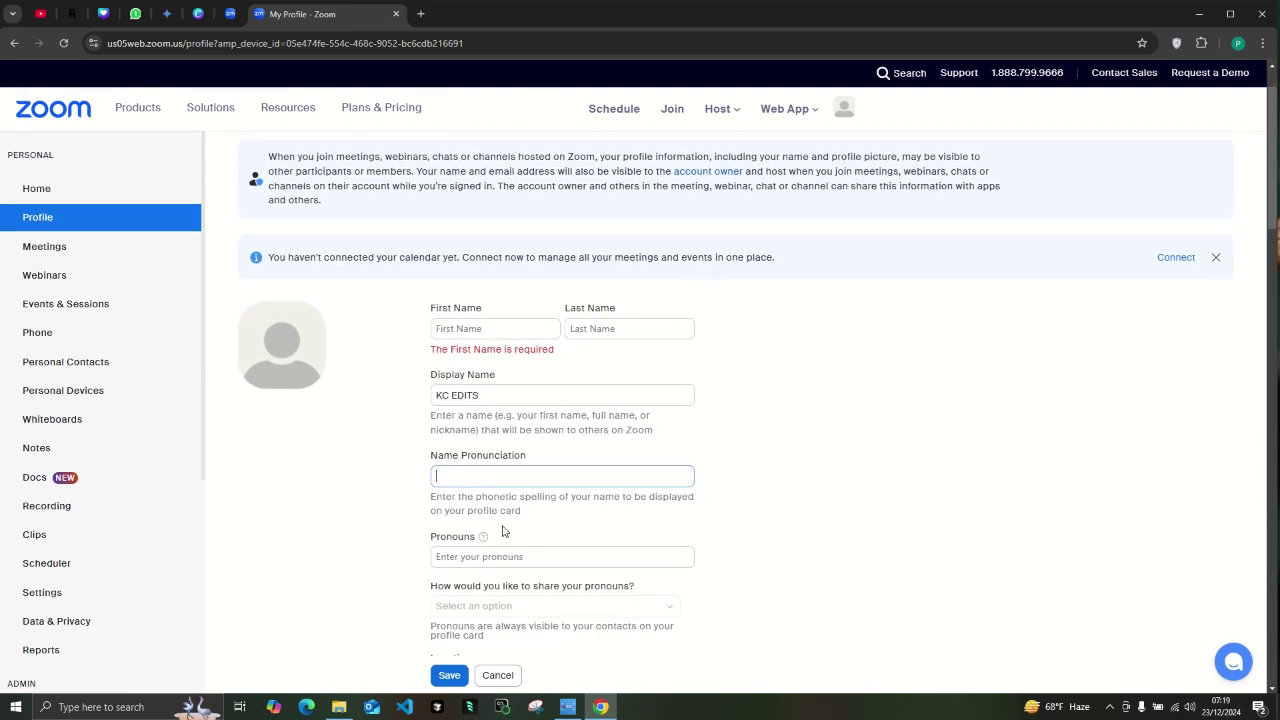
scroll(500, 528, "up", 1)
left_click(506, 327)
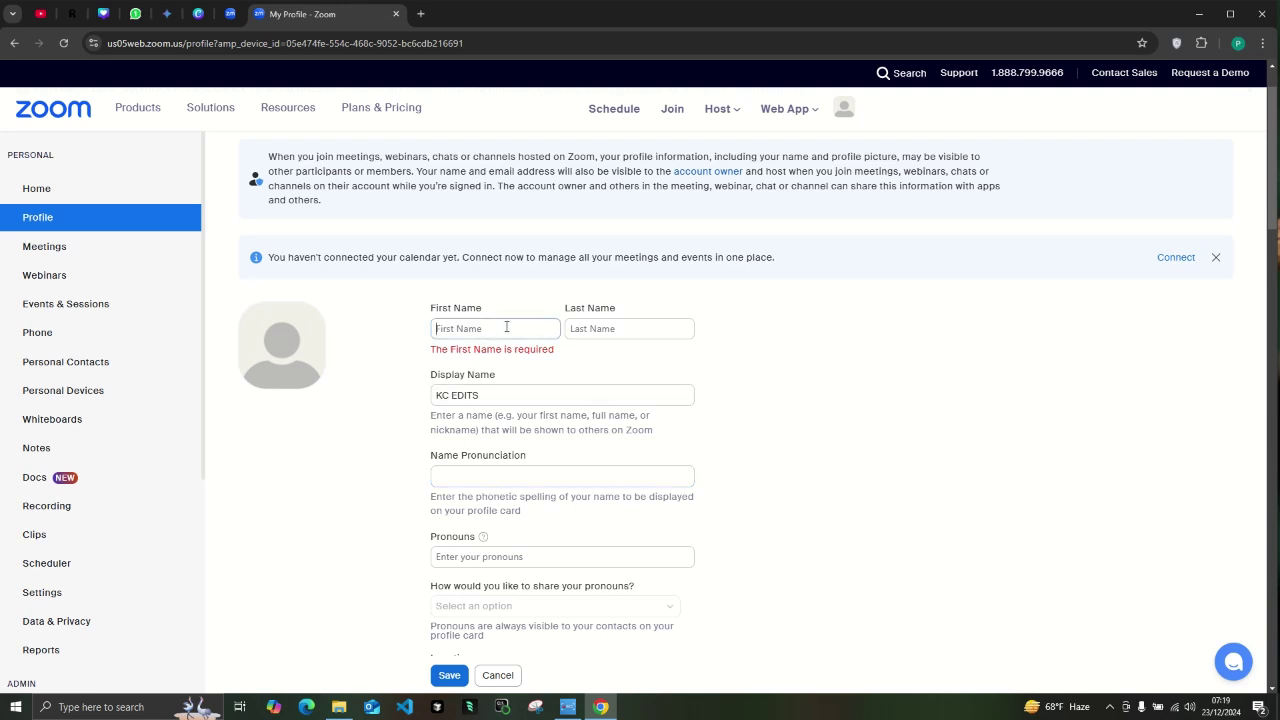
type("KAT")
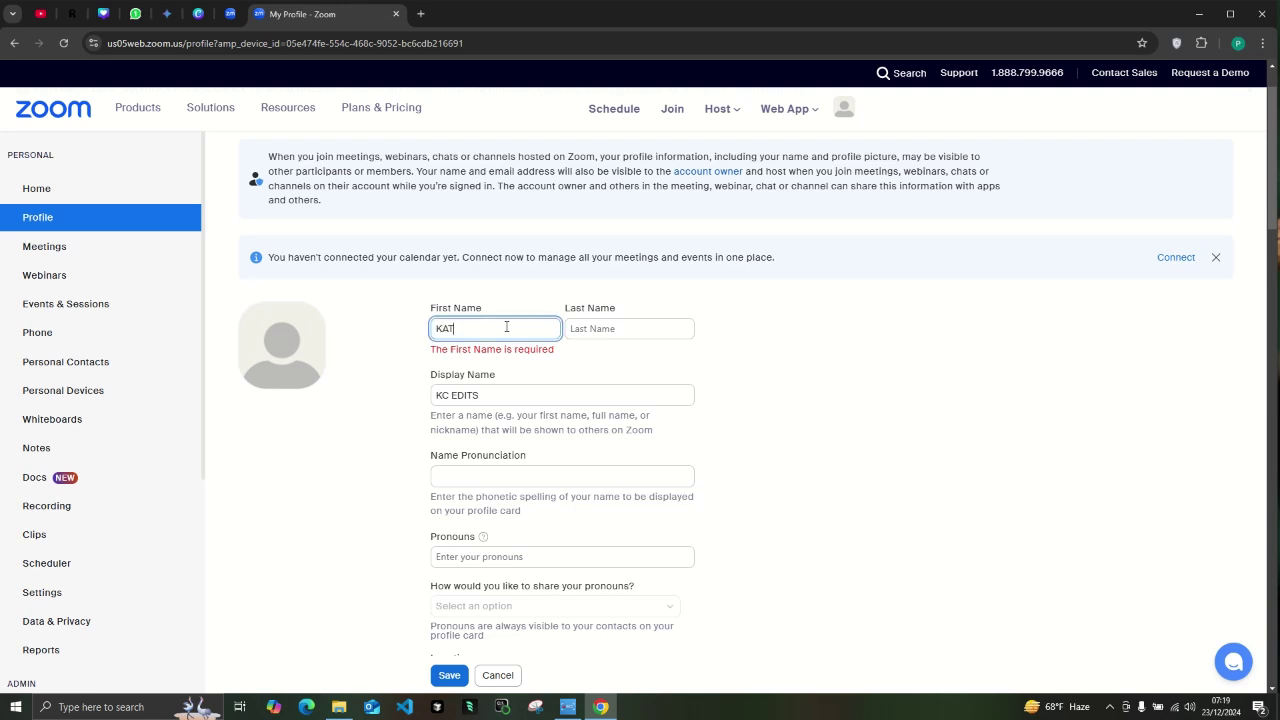
type("HLEEN")
Examine the optional profile fields, from name pronunciation and pronouns to location, company, department, job title and manager
left_click(510, 472)
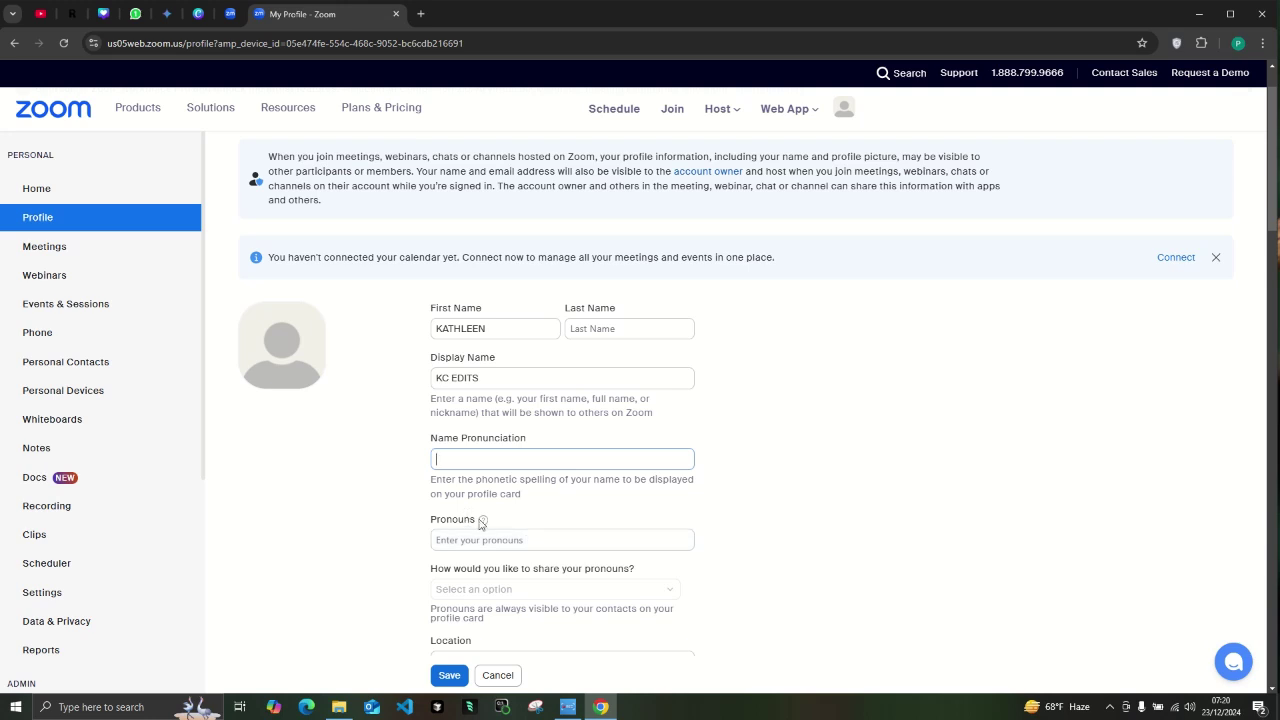
left_click(517, 538)
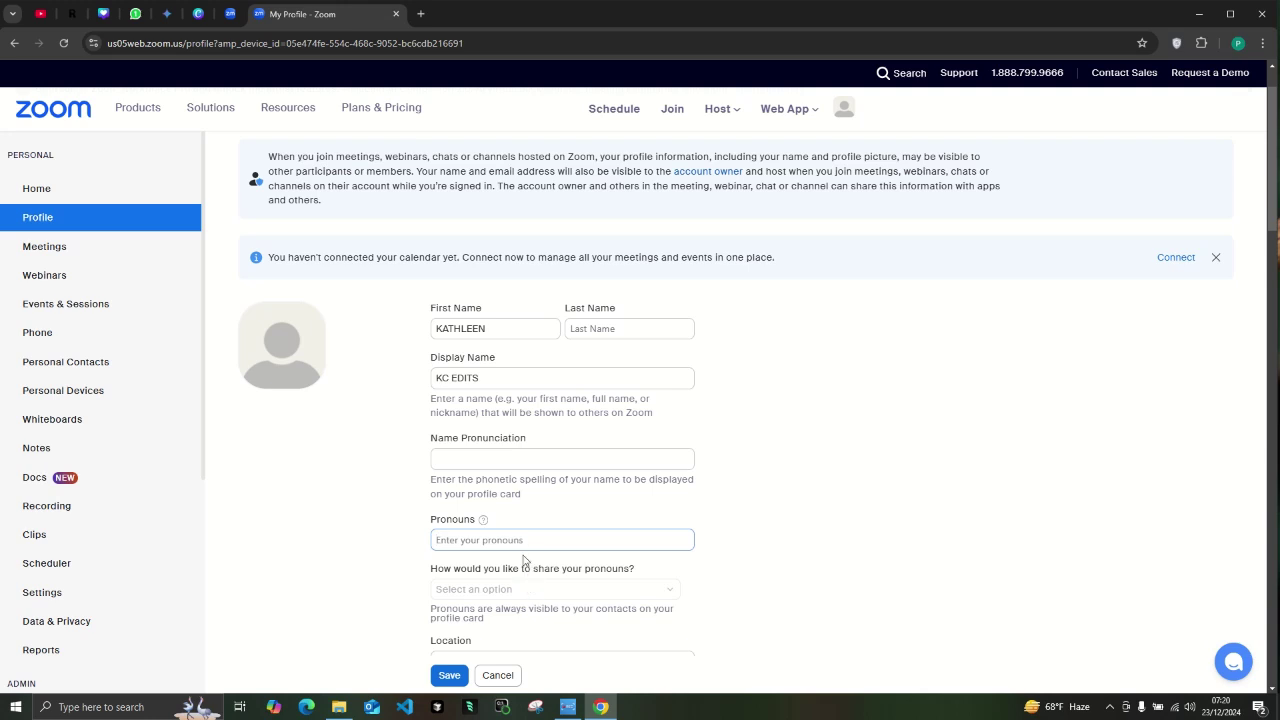
scroll(529, 586, "down", 2)
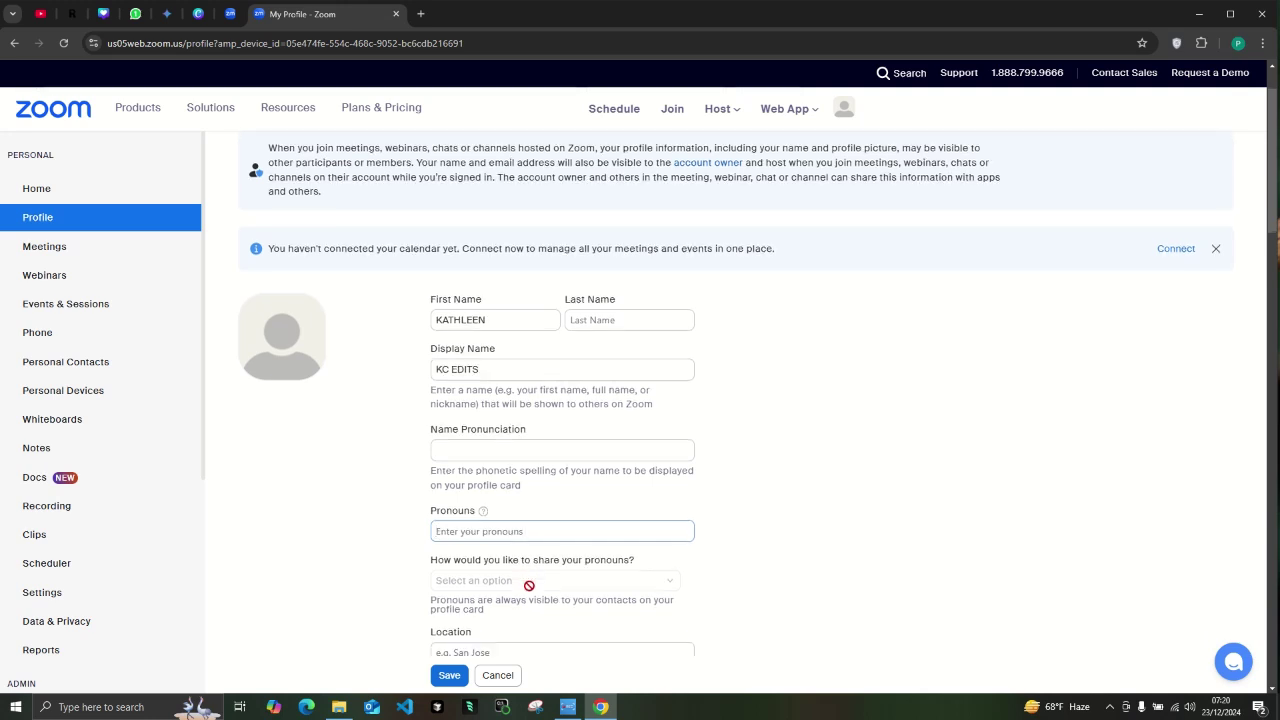
scroll(527, 584, "up", 1)
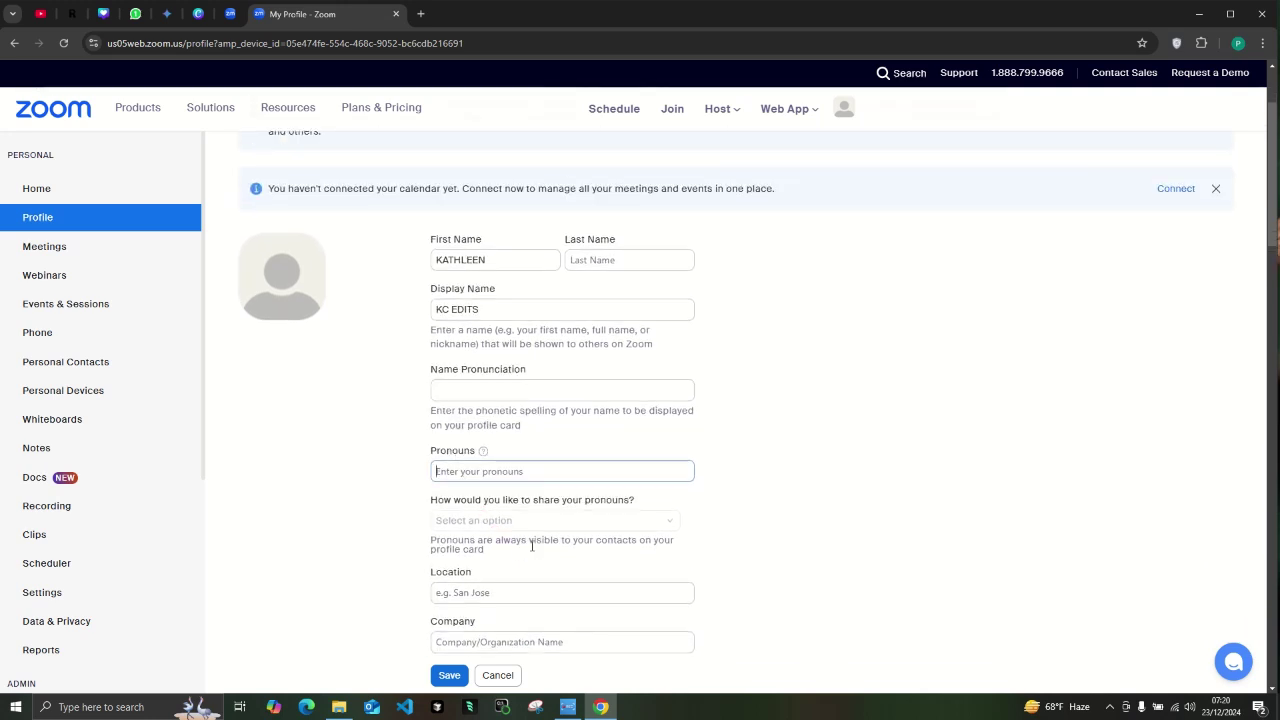
scroll(531, 546, "down", 2)
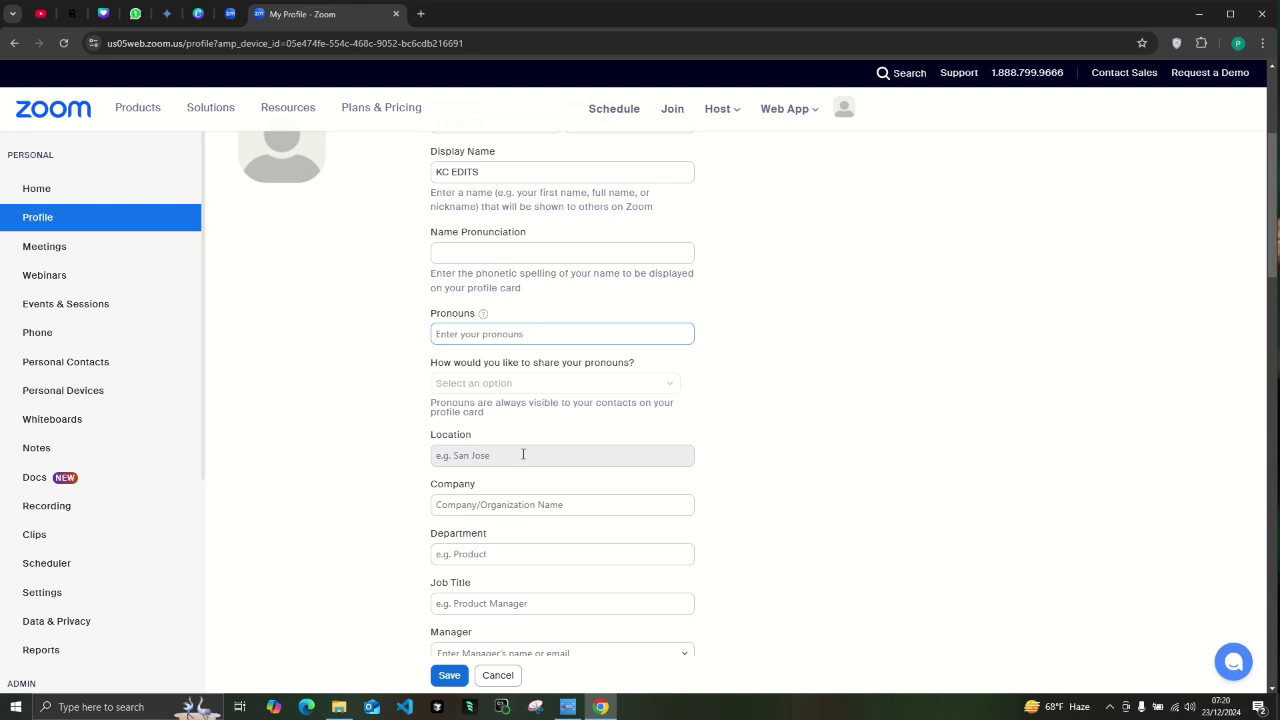
left_click(539, 505)
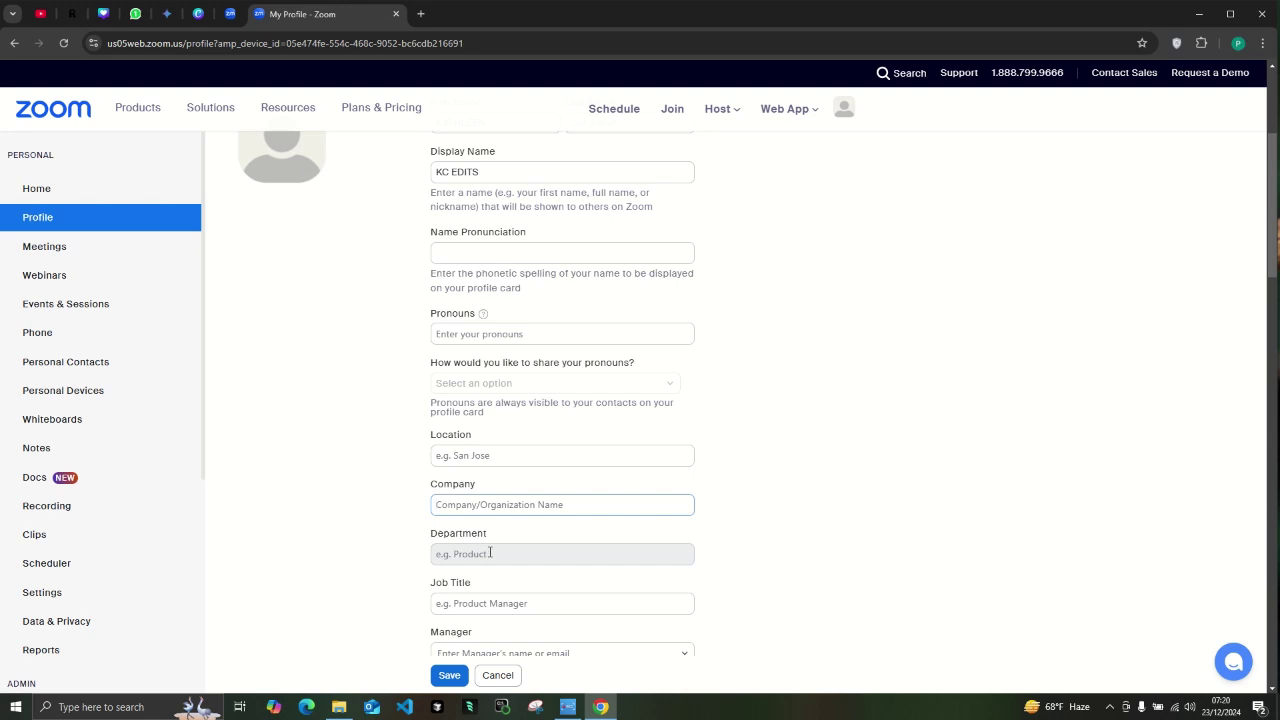
left_click(516, 607)
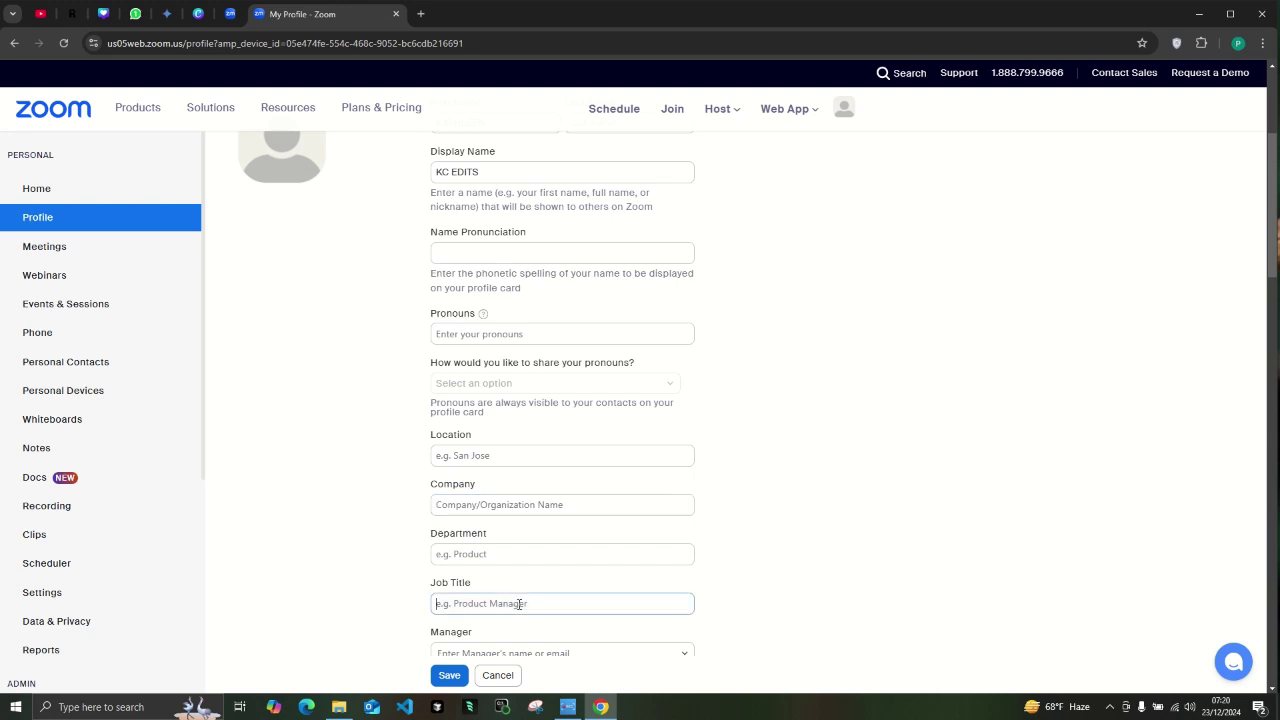
scroll(527, 645, "down", 1)
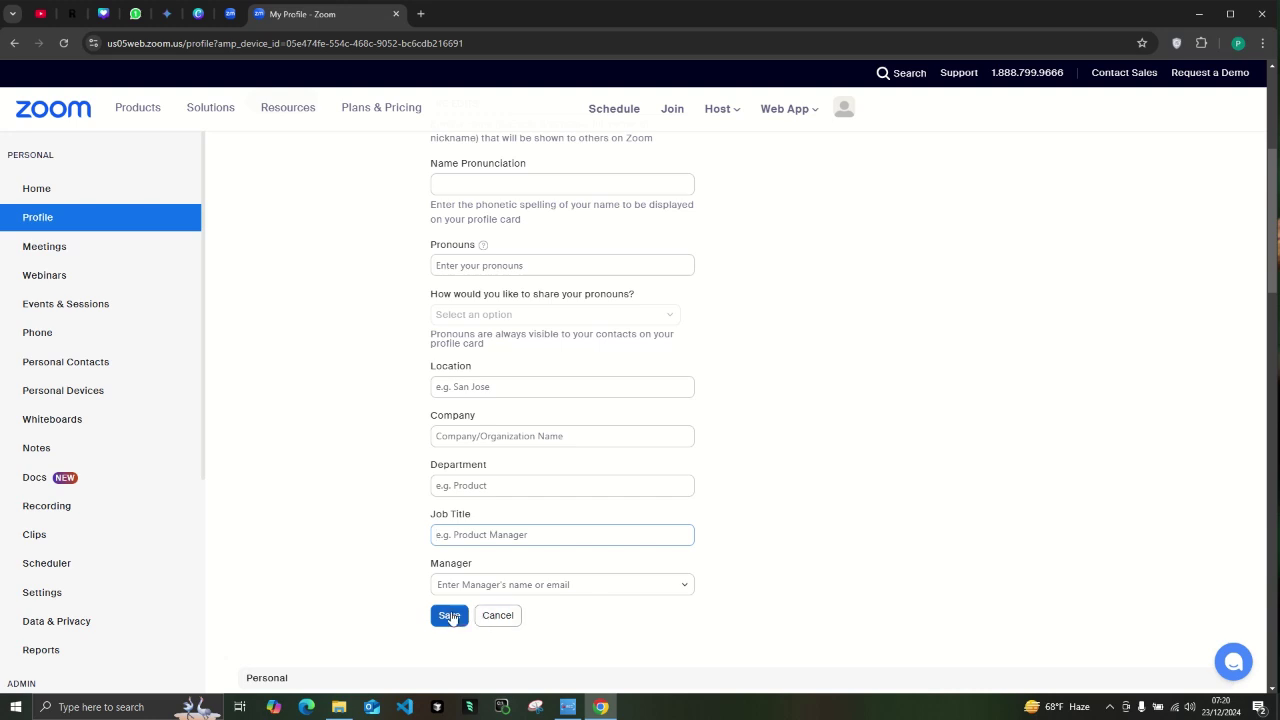
Save the edited profile name details
scroll(451, 617, "down", 3)
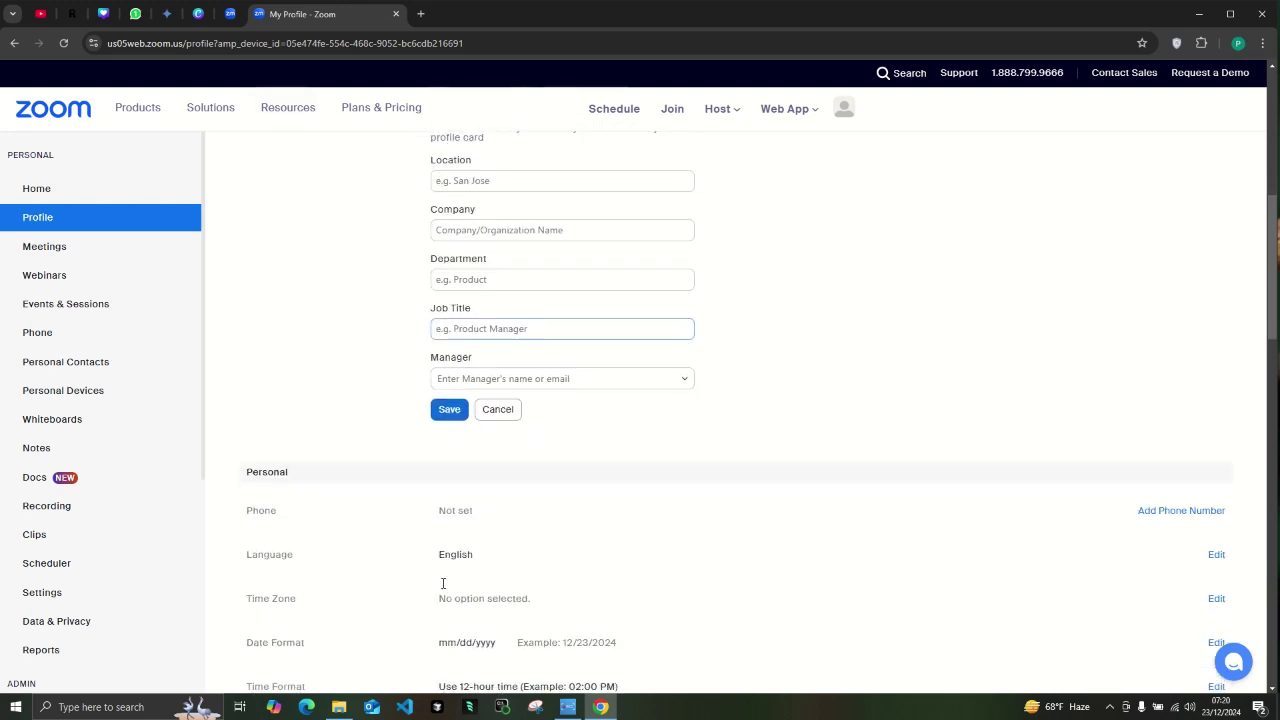
left_click(449, 409)
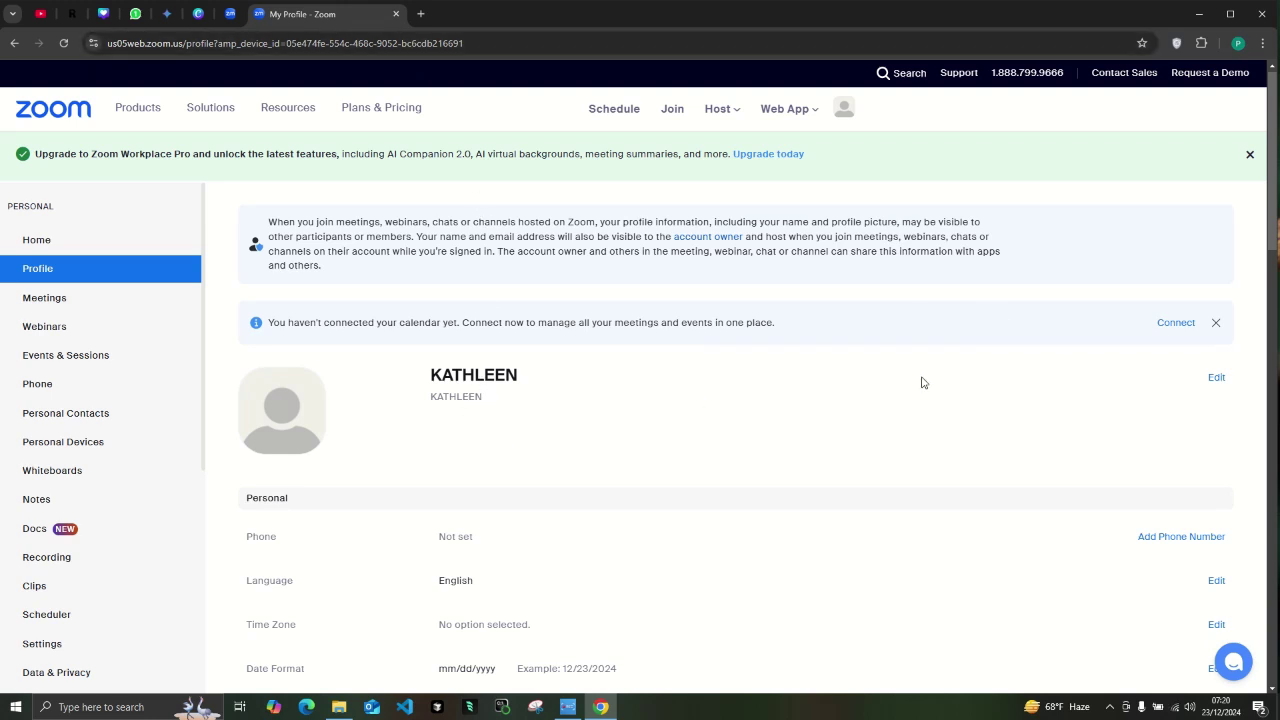
Change the profile's display name to KITTYKAT and save the profile
left_click(1215, 377)
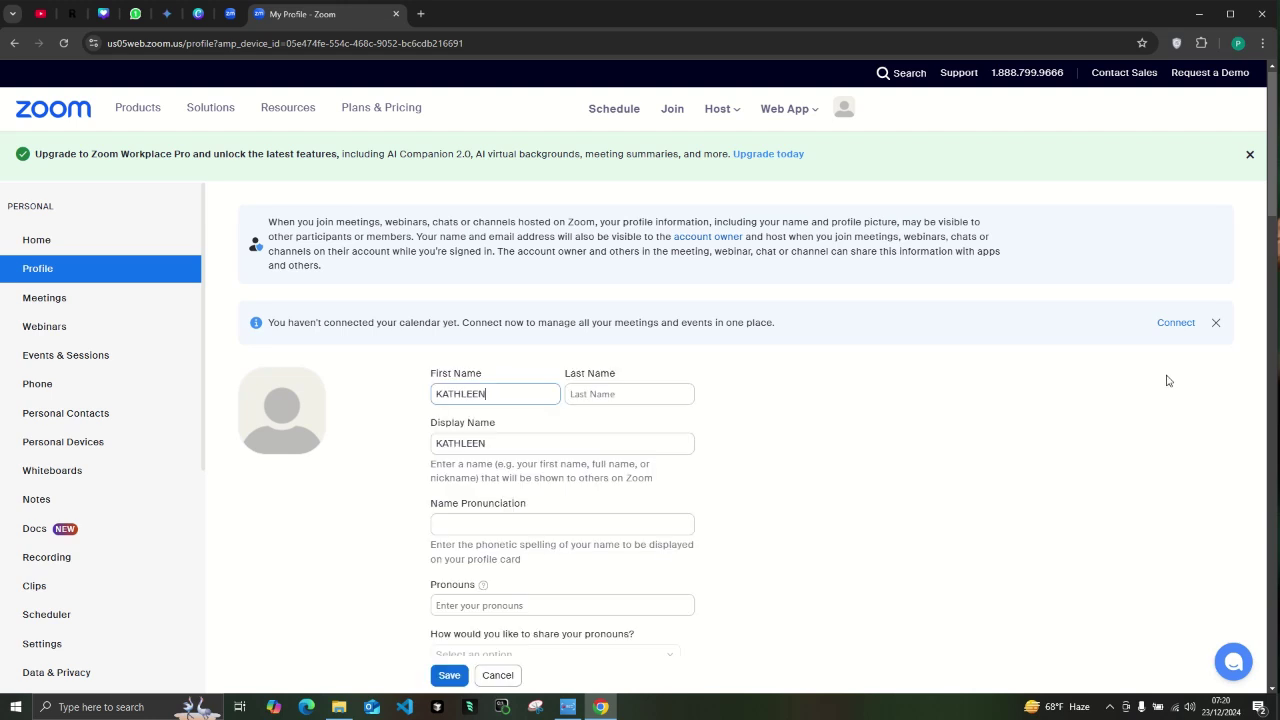
left_click(527, 441)
key("BackSpace")
key("BackSpace")
key("BackSpace")
key("BackSpace")
key("BackSpace")
key("BackSpace")
key("BackSpace")
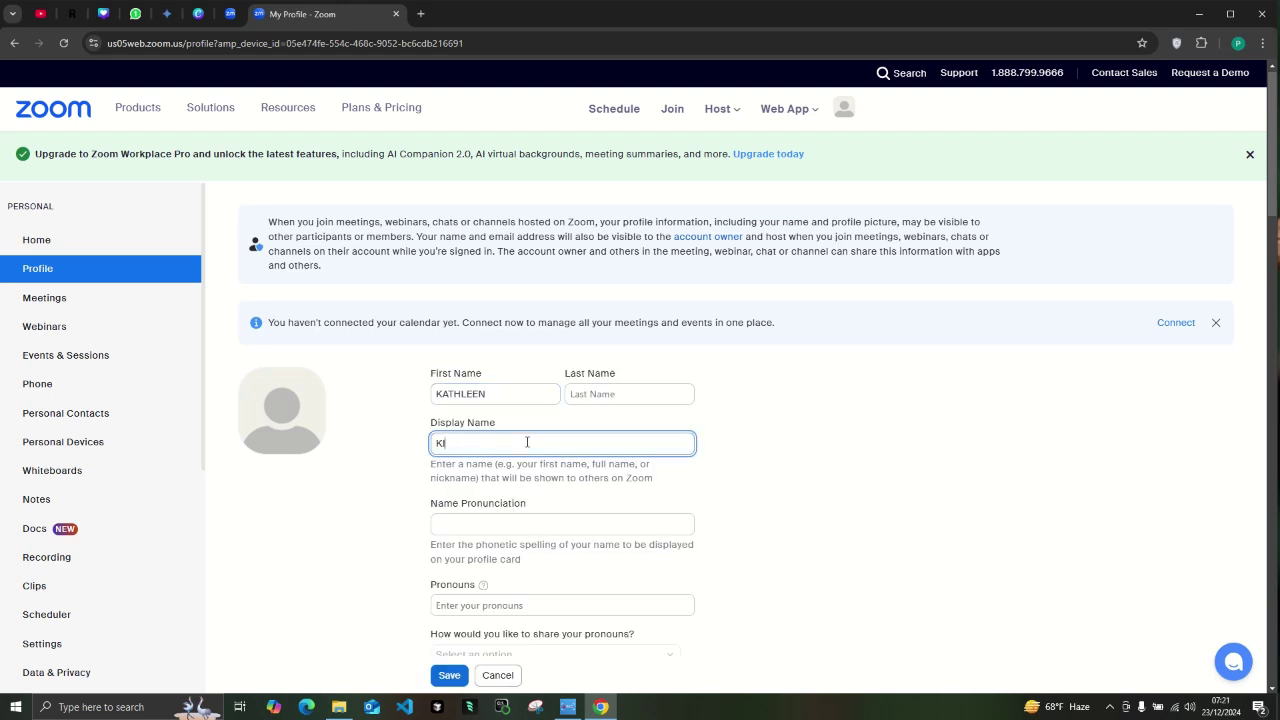
type("ITTYKAT")
scroll(348, 372, "down", 4)
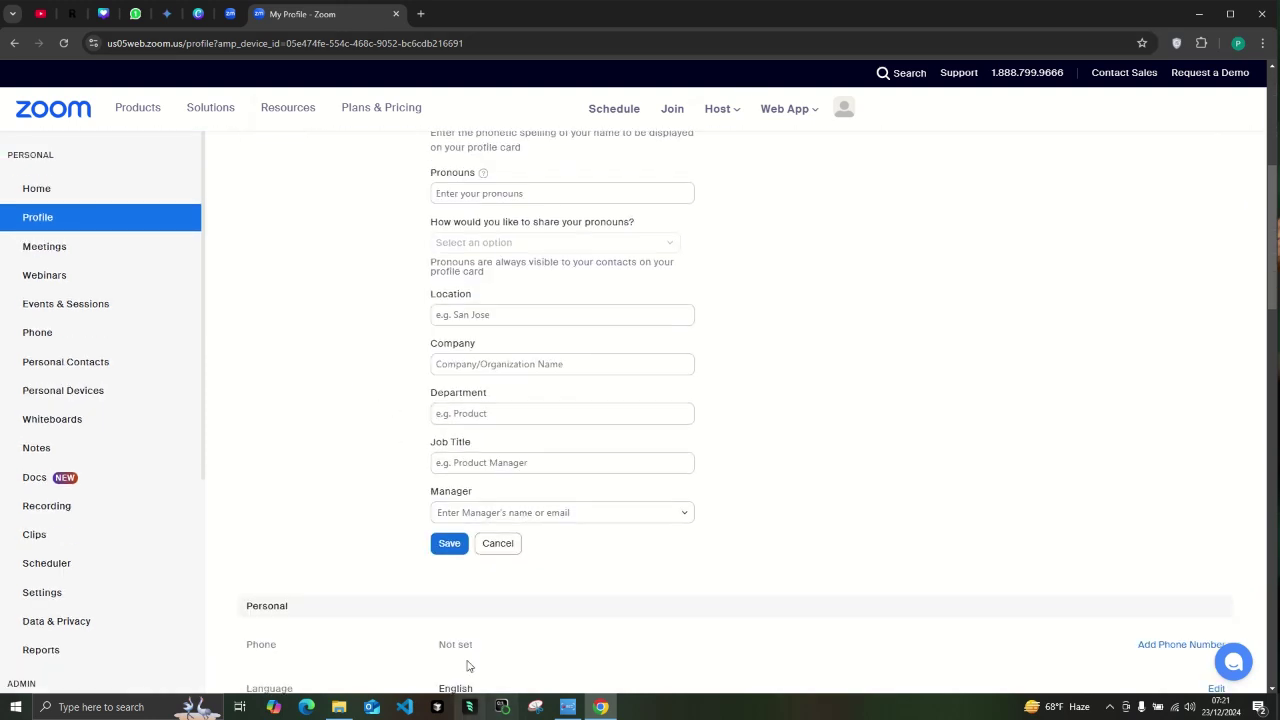
left_click(449, 544)
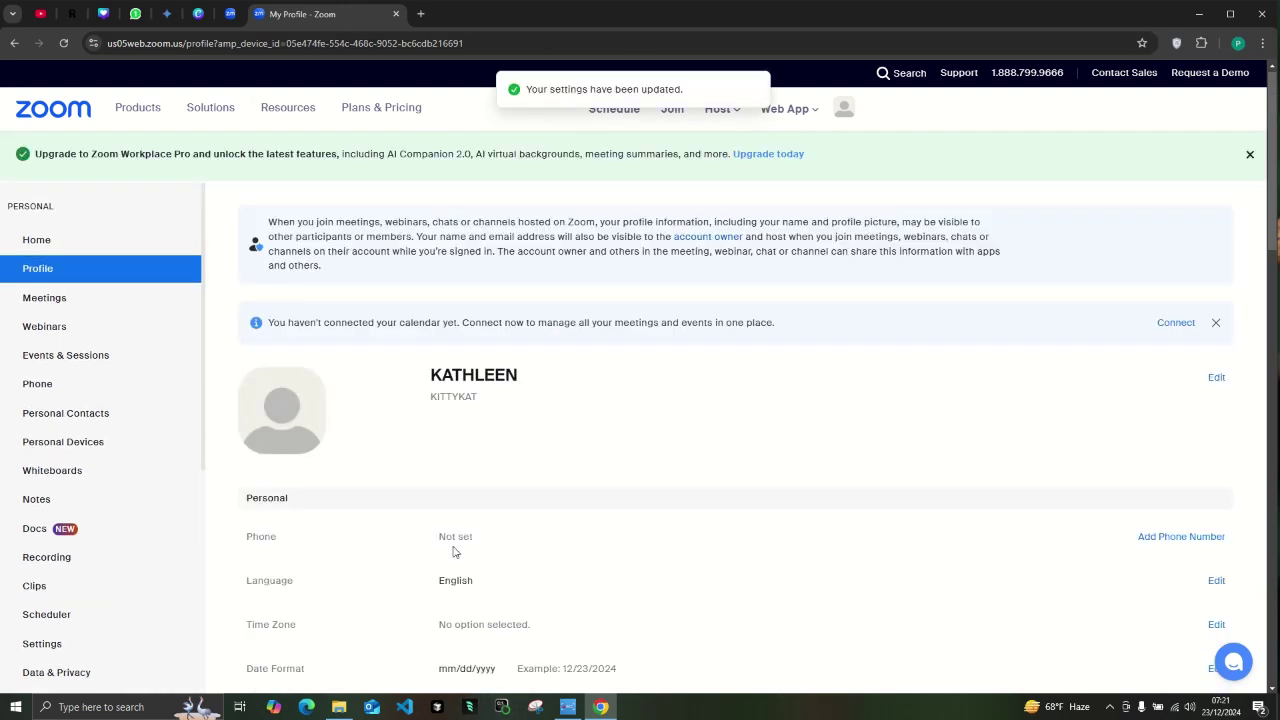